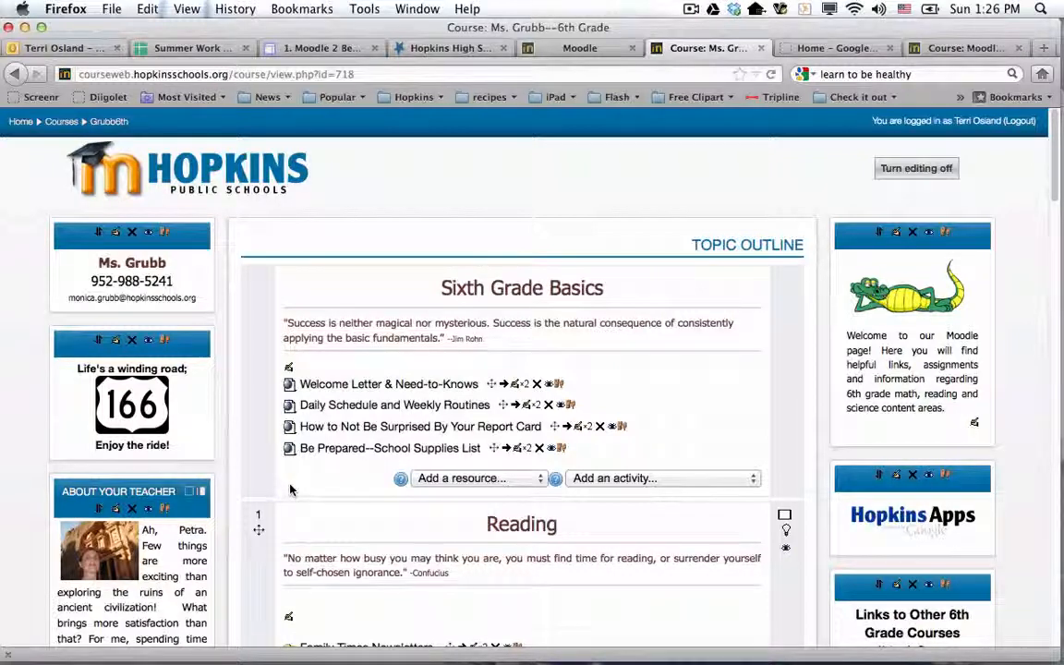
Open the settings of the sixth-grade Moodle course for editing
scroll(289, 489, down, 10)
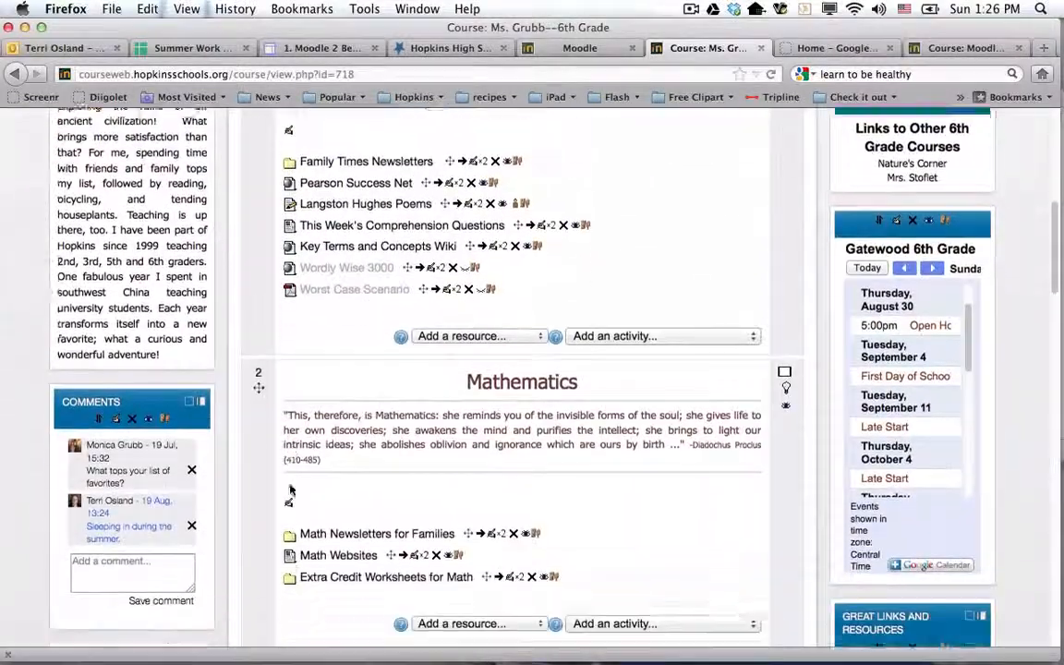
scroll(289, 490, down, 15)
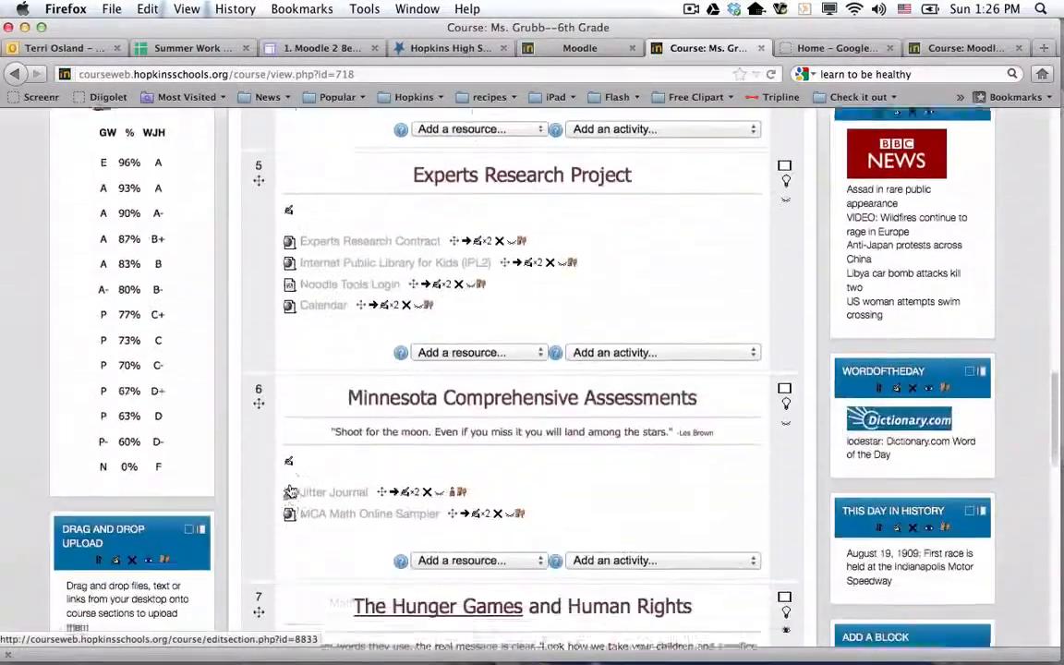
scroll(289, 489, down, 10)
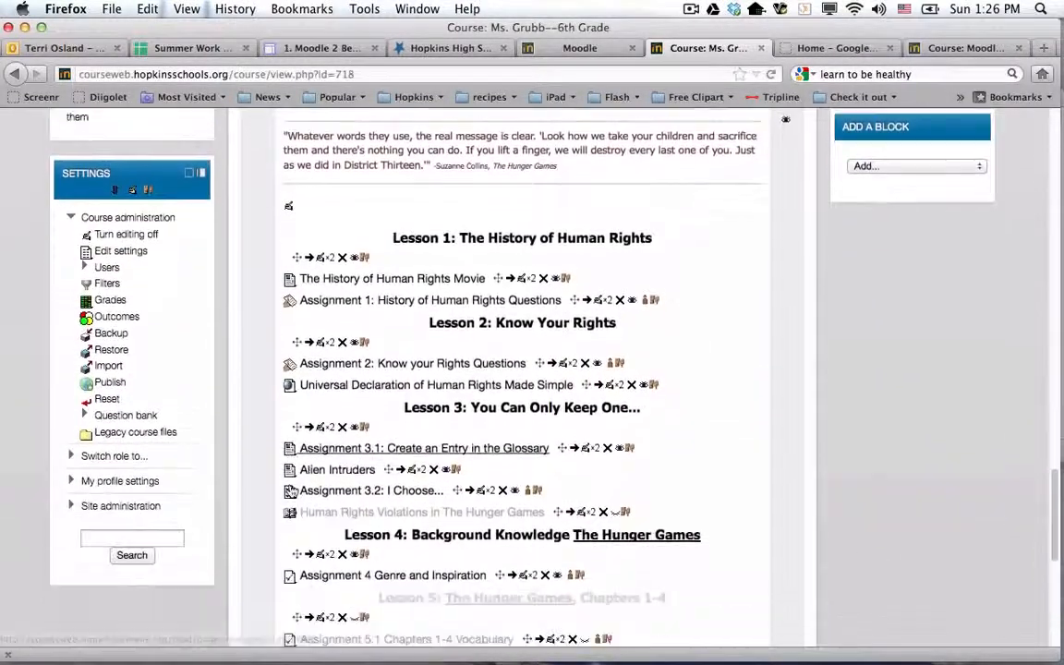
scroll(289, 490, down, 1)
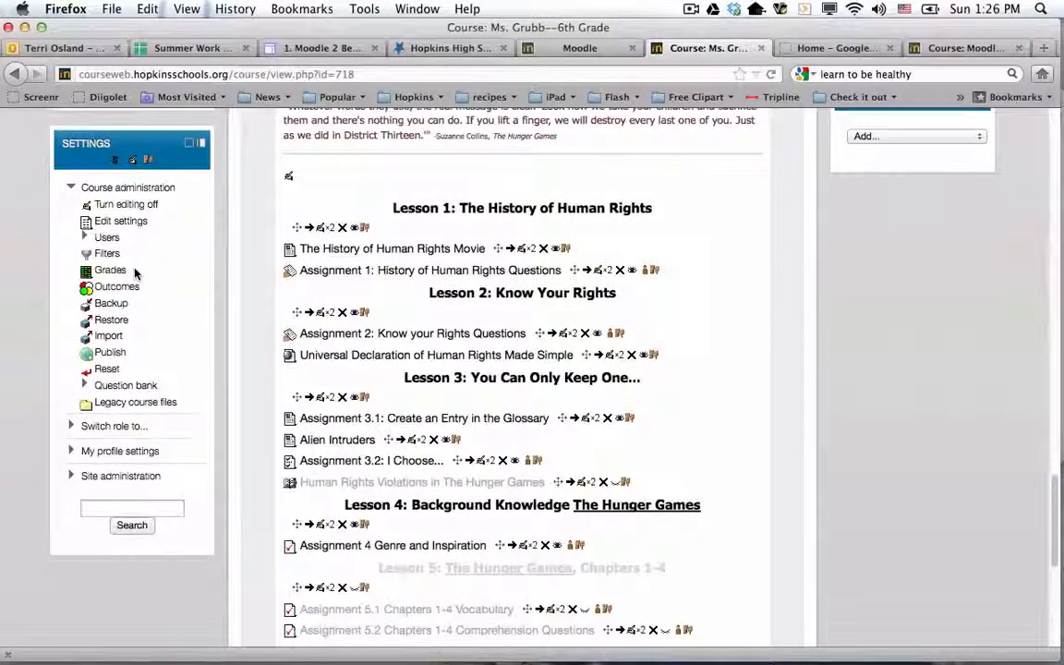
click(111, 221)
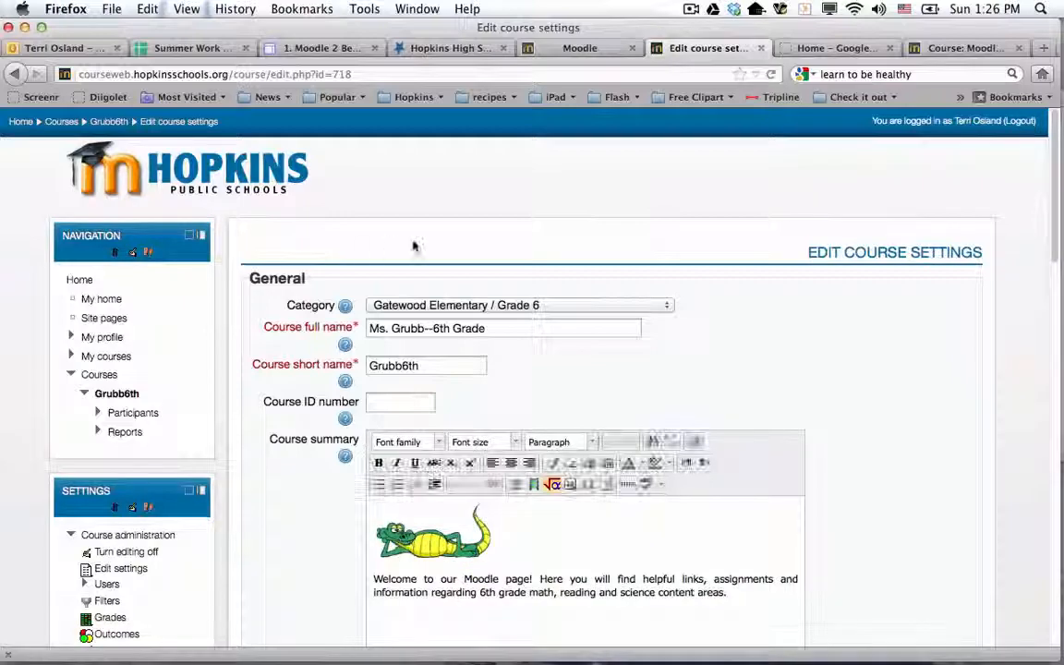
Check the course's Availability options and keep "This course is available to students"
scroll(414, 246, down, 10)
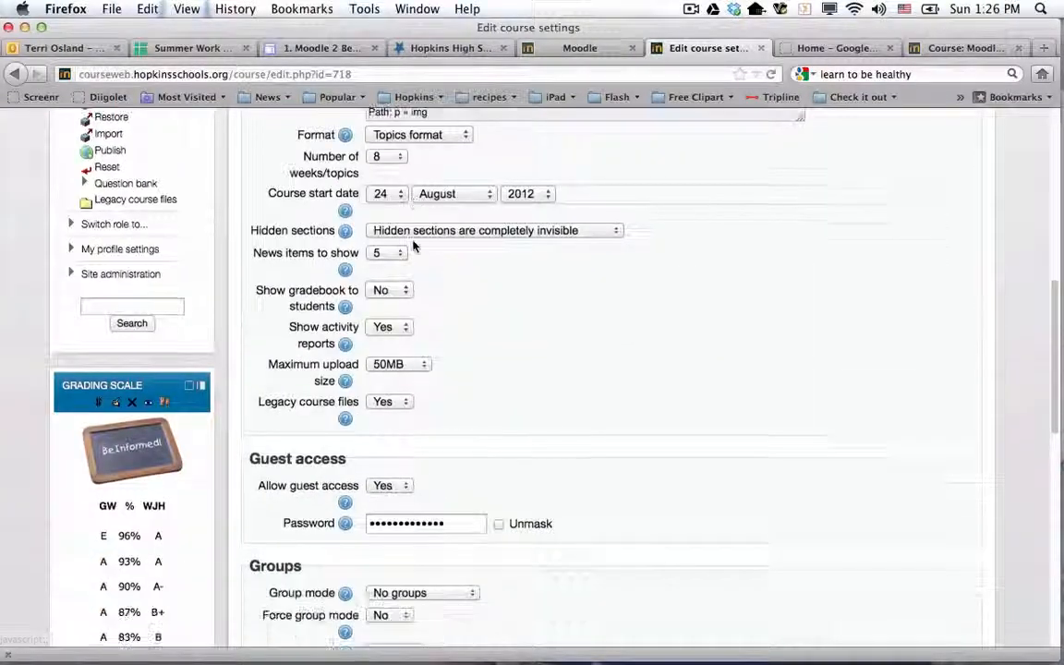
scroll(414, 246, down, 10)
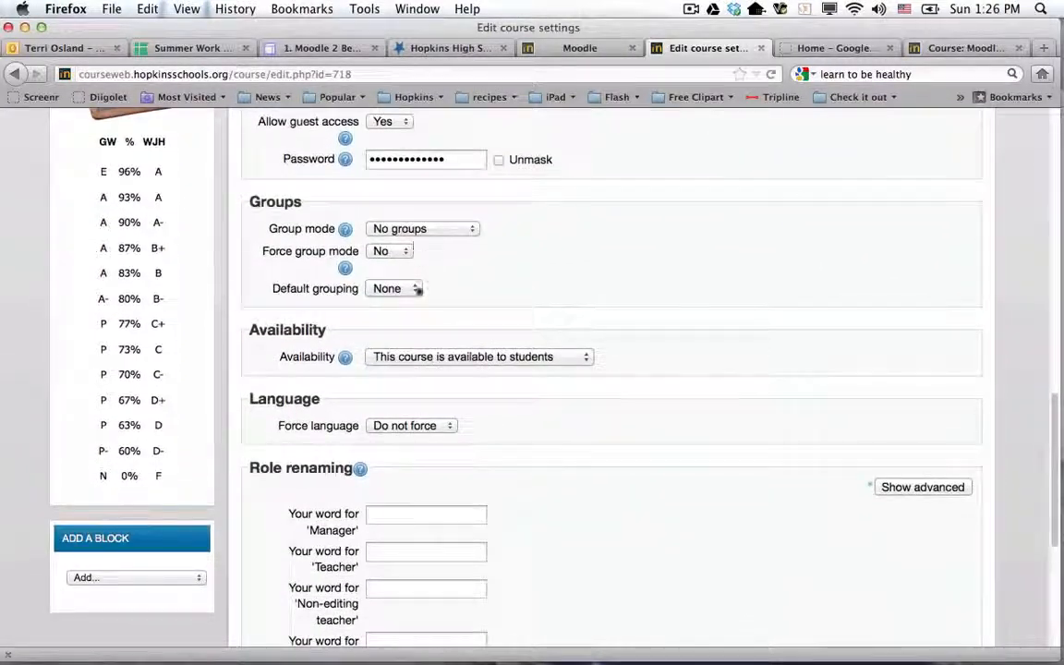
click(428, 360)
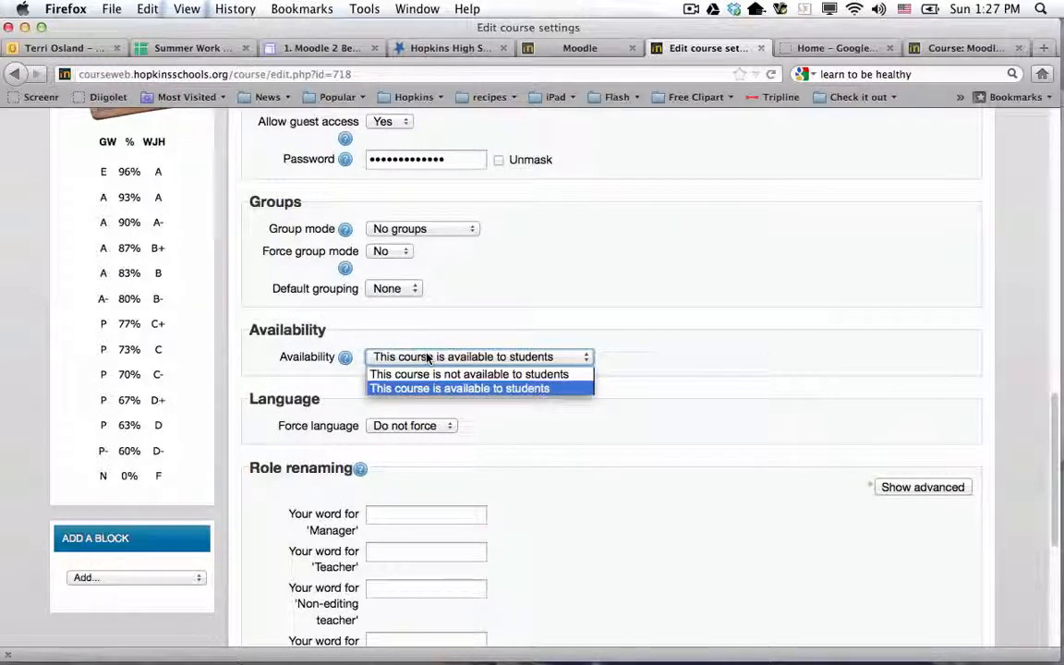
click(494, 309)
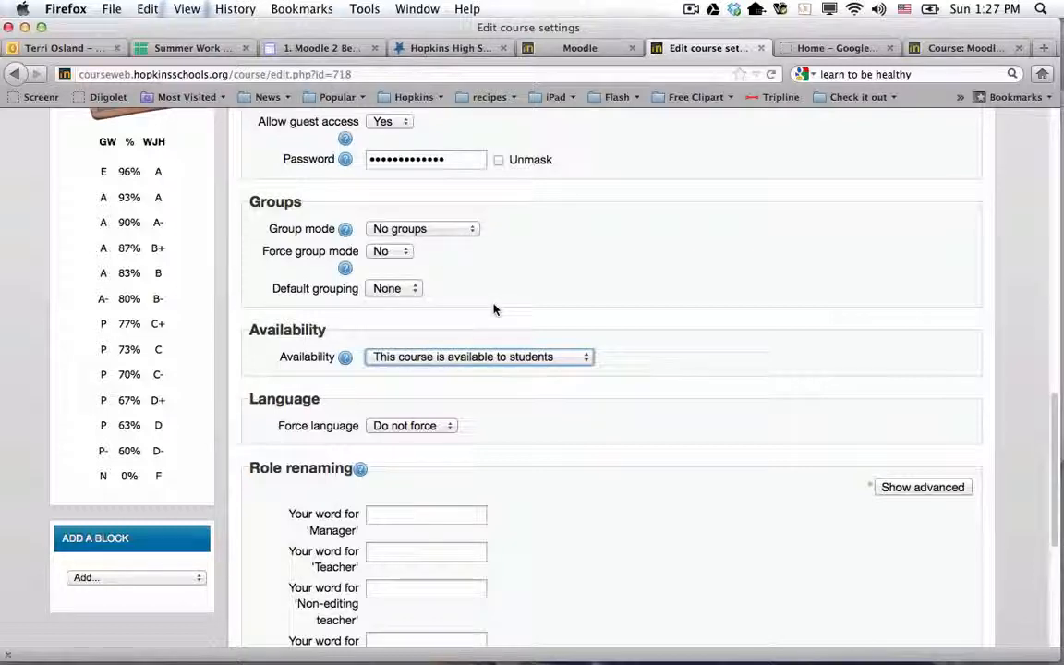
Review the course's guest access settings and save the course settings
scroll(494, 309, up, 3)
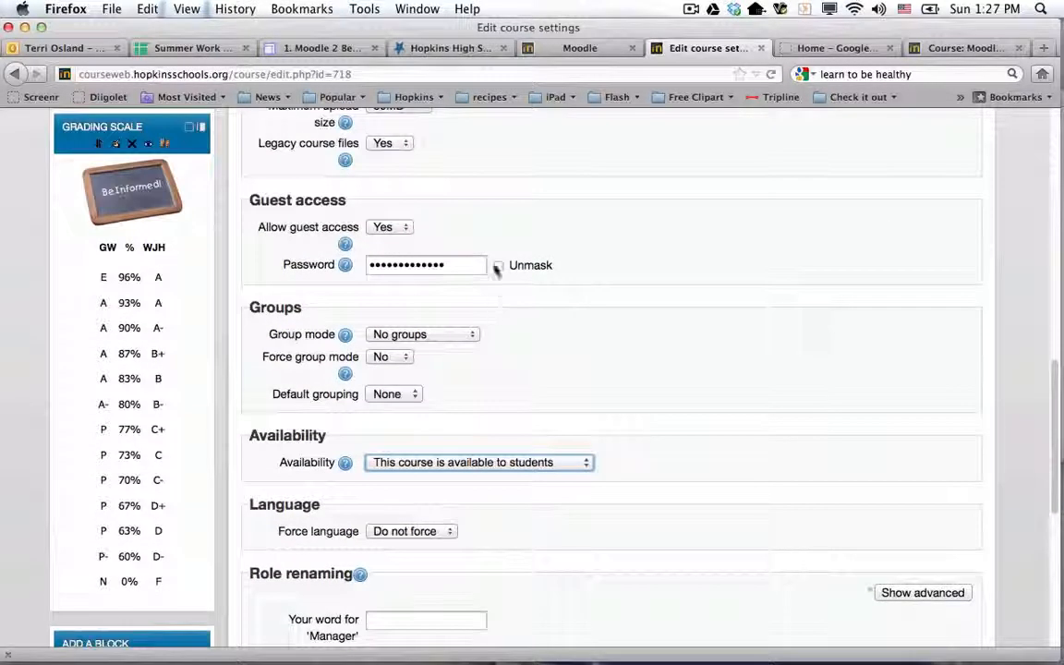
scroll(494, 226, up, 2)
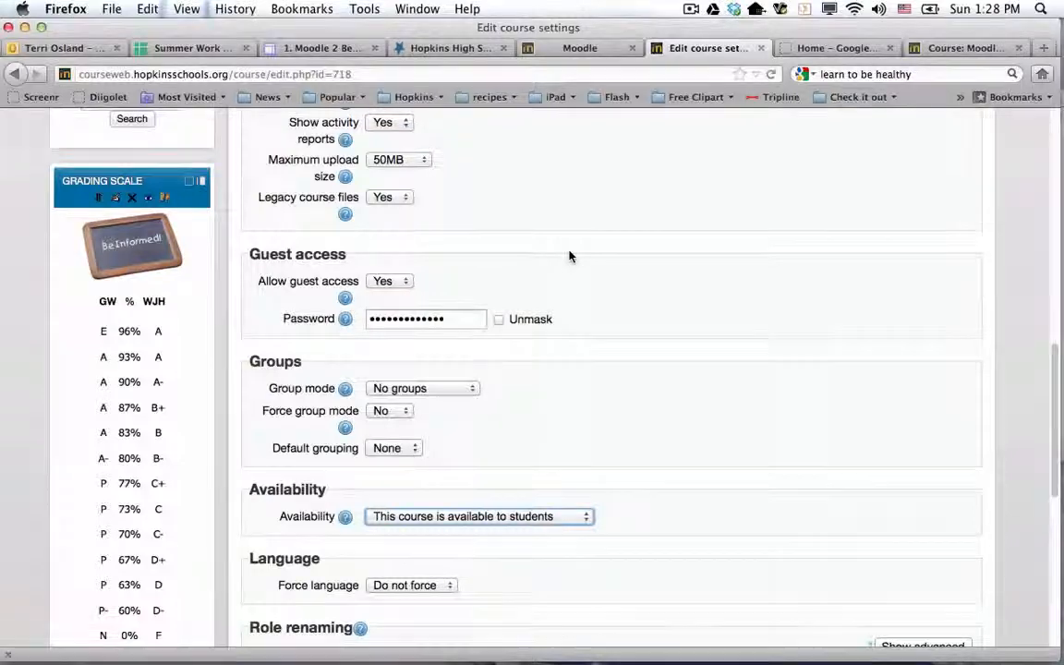
scroll(569, 256, down, 5)
scroll(569, 256, down, 7)
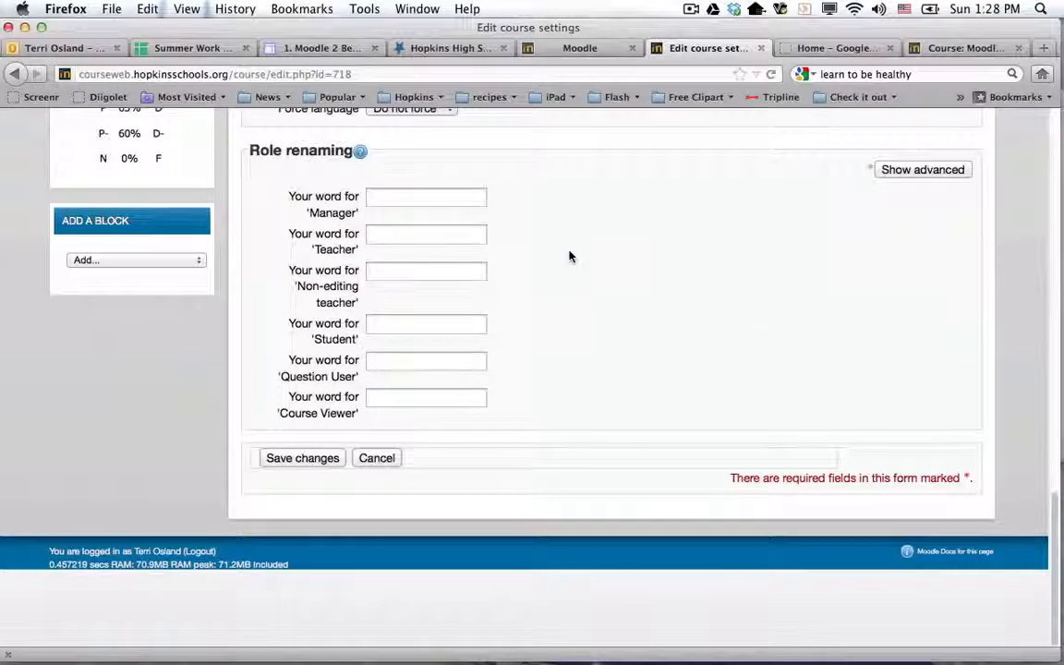
click(305, 458)
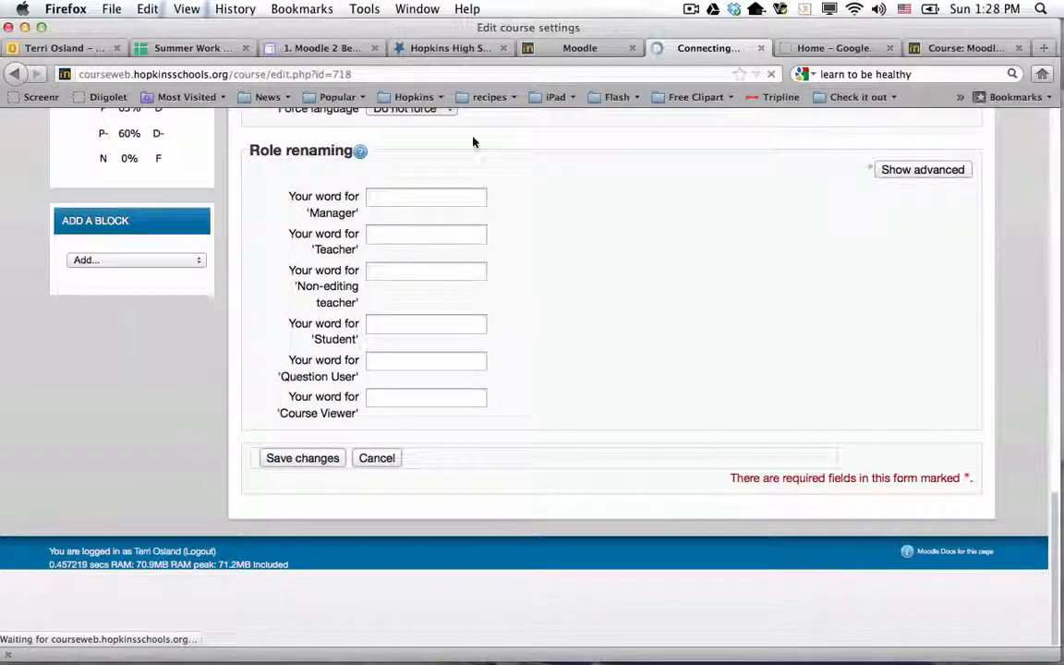
Switch to the Hopkins school website, search for the teacher's last name and open the teacher's staff bio page
click(457, 49)
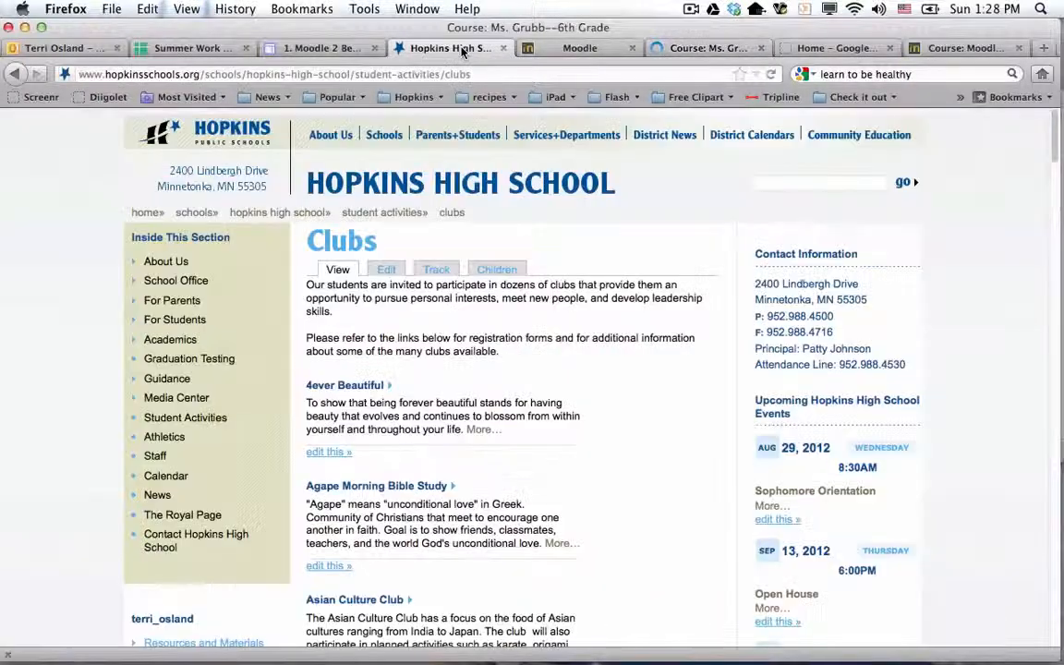
click(791, 181)
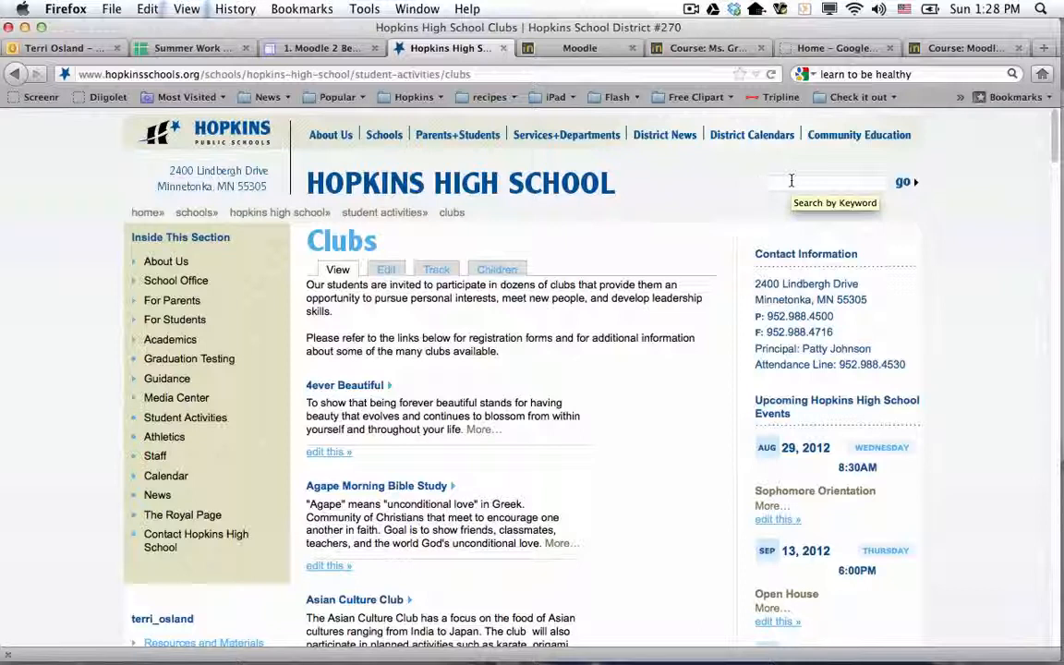
text(grubb)
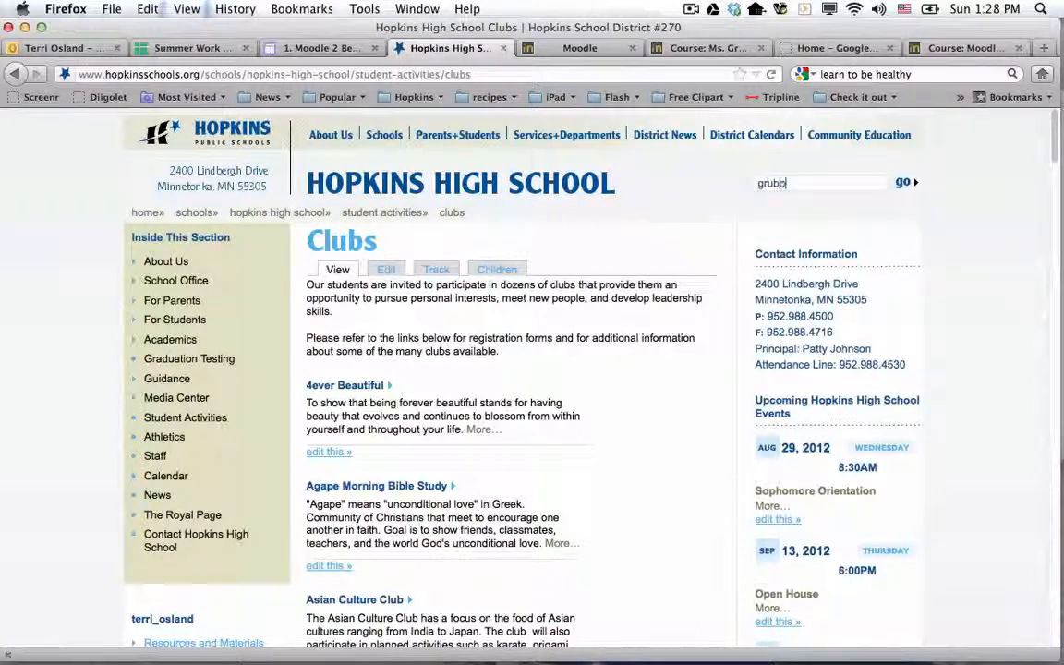
key(Return)
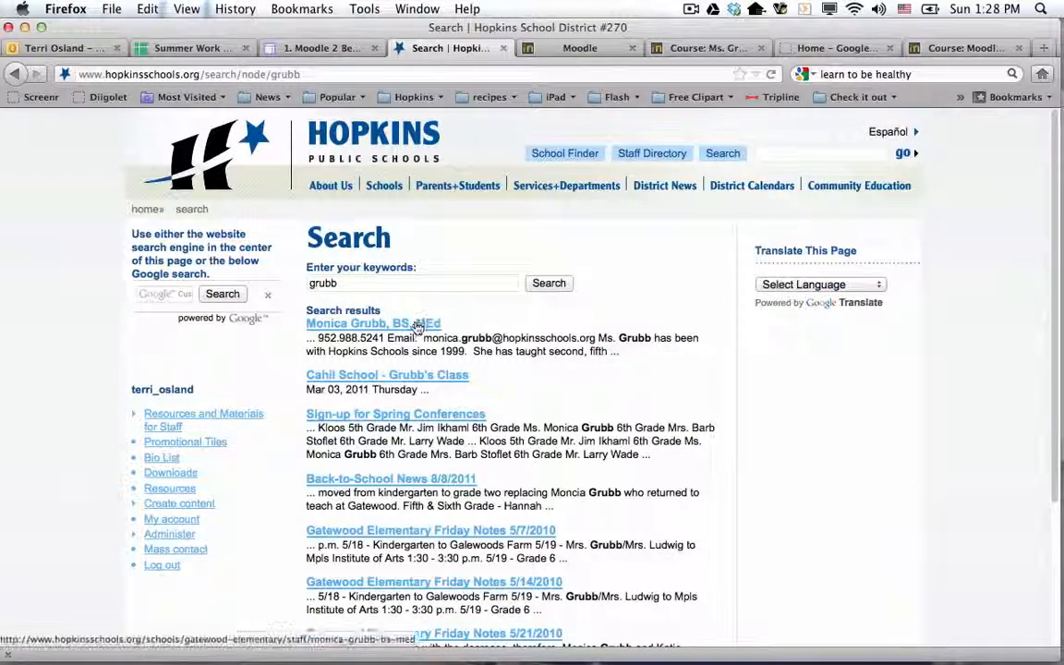
click(415, 324)
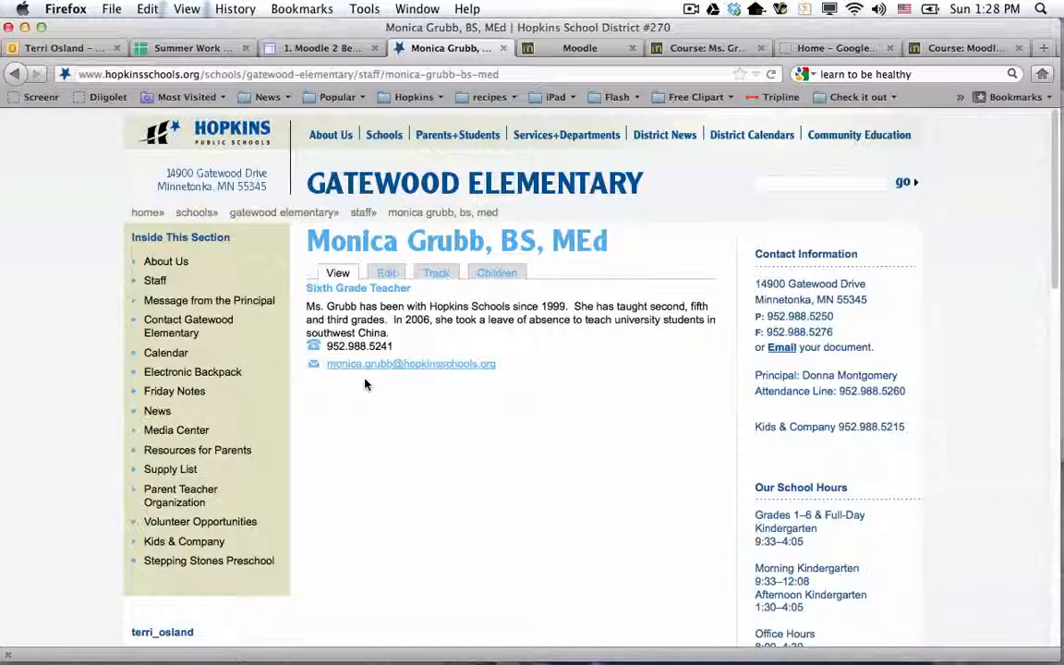
Return to the Moodle course page and select its web address
click(547, 54)
click(689, 48)
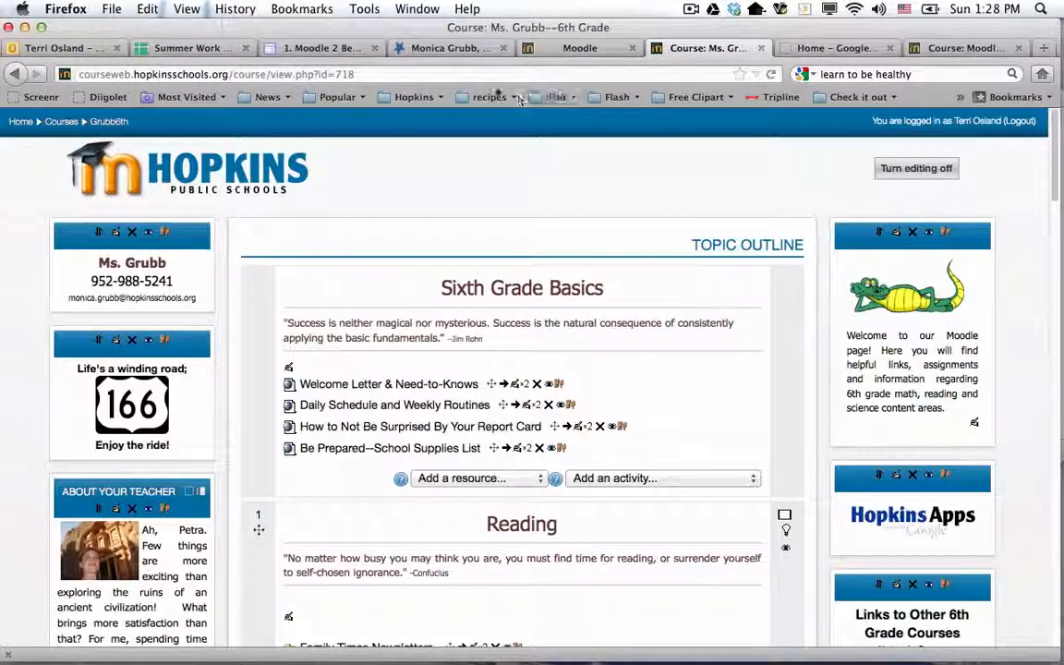
key(super+l)
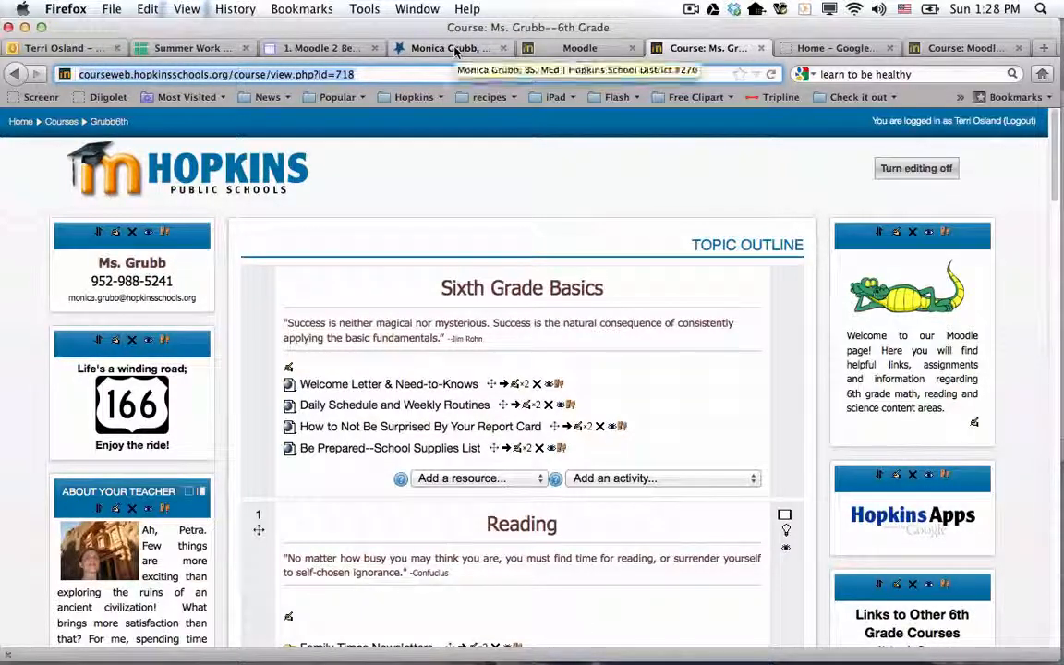
Open the teacher's staff bio for editing and go to the first title field under Links of Interest
click(453, 49)
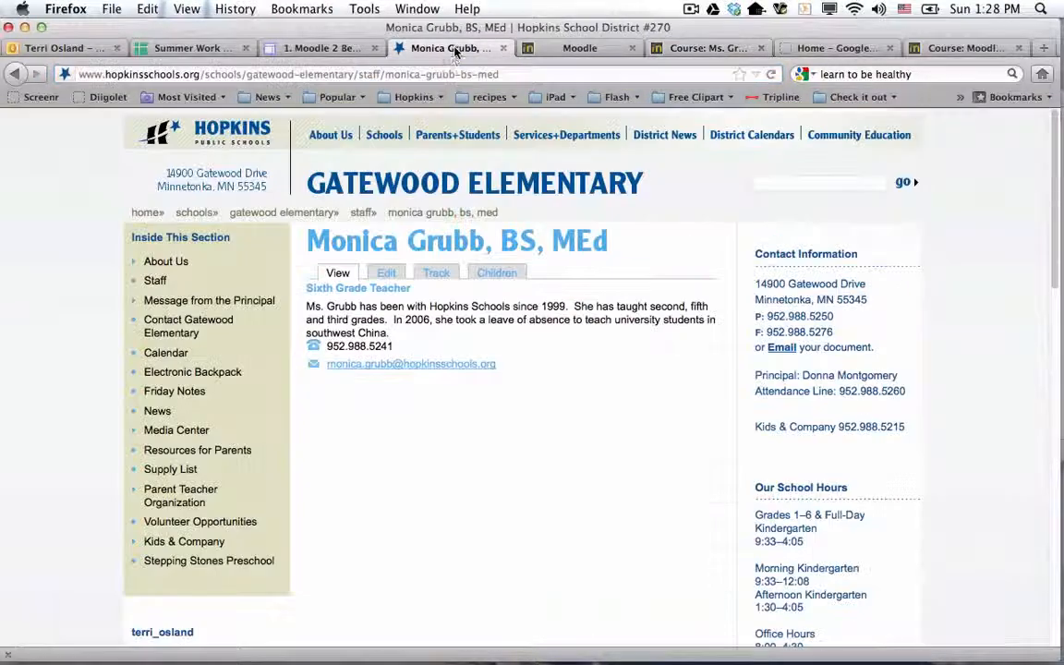
click(393, 273)
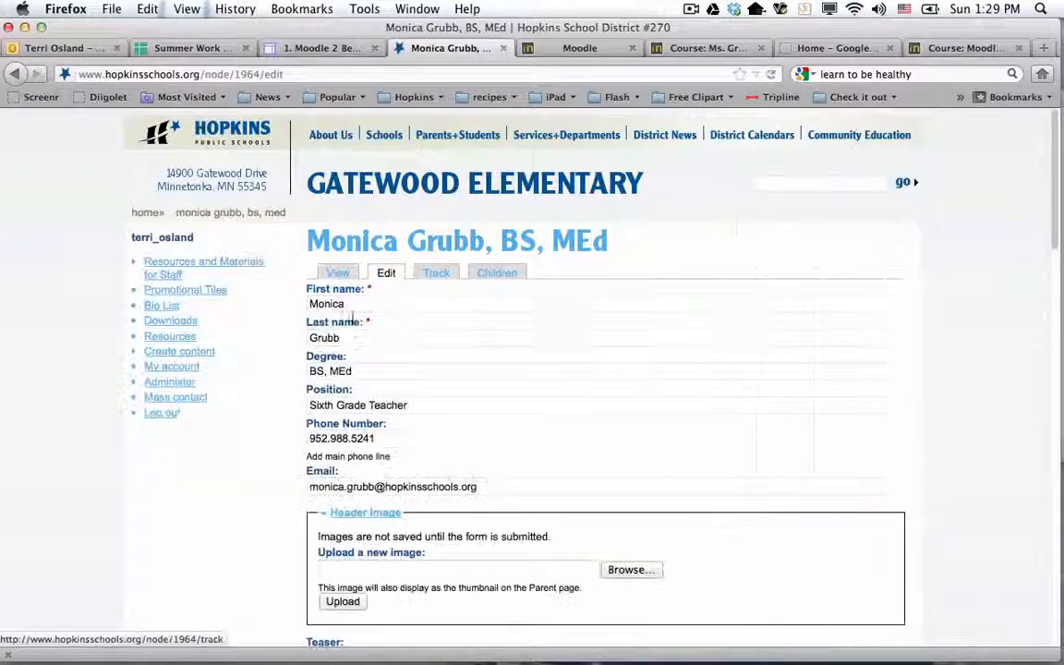
scroll(459, 351, down, 3)
scroll(459, 350, down, 8)
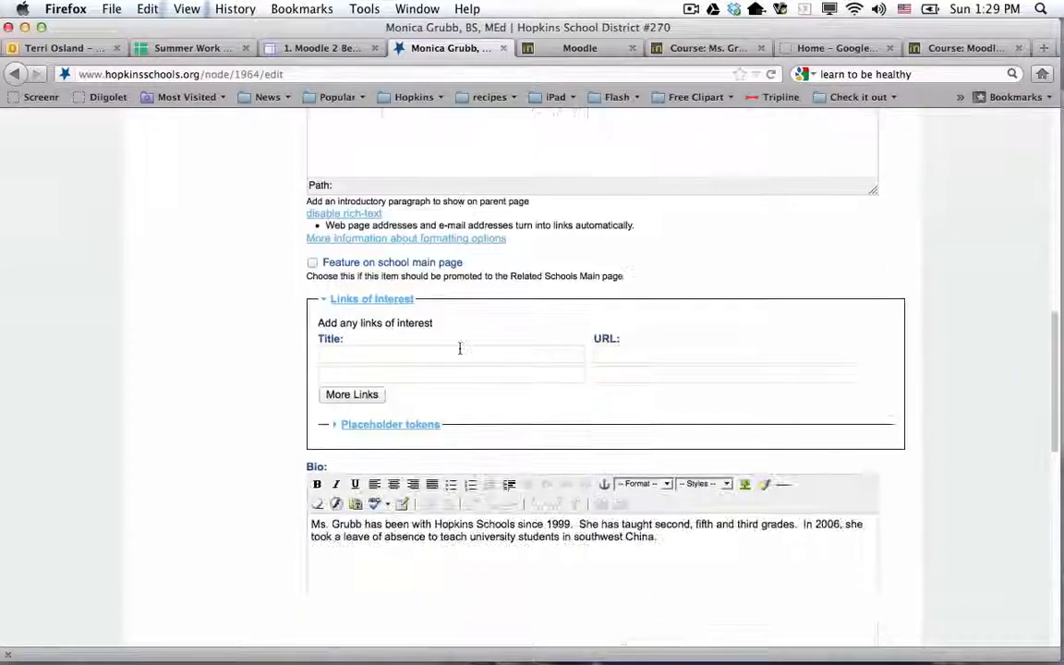
click(436, 357)
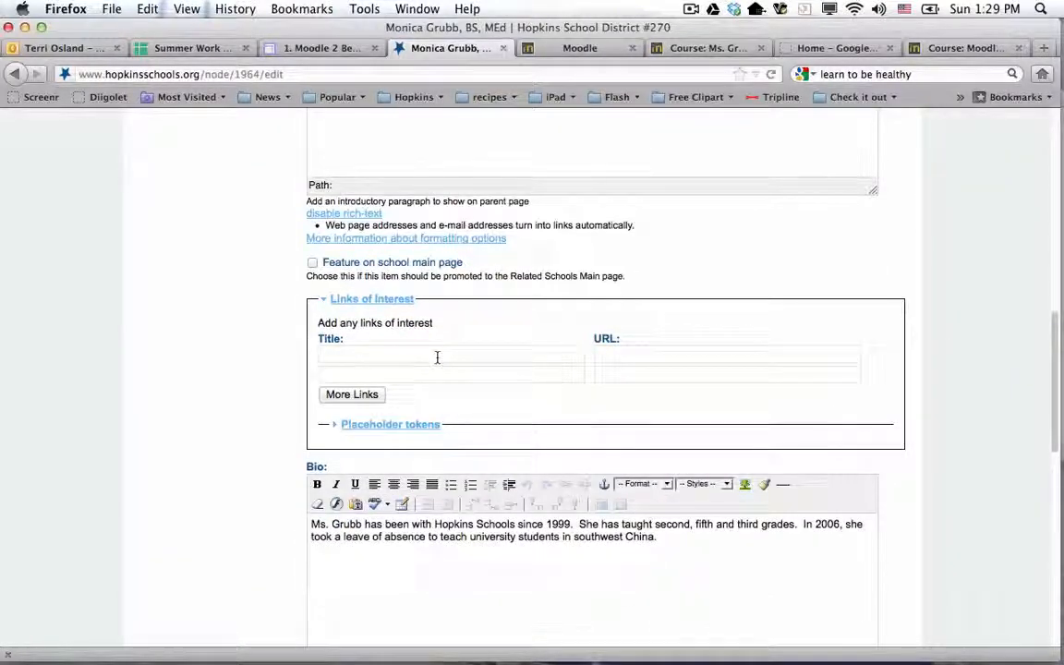
text(Cours)
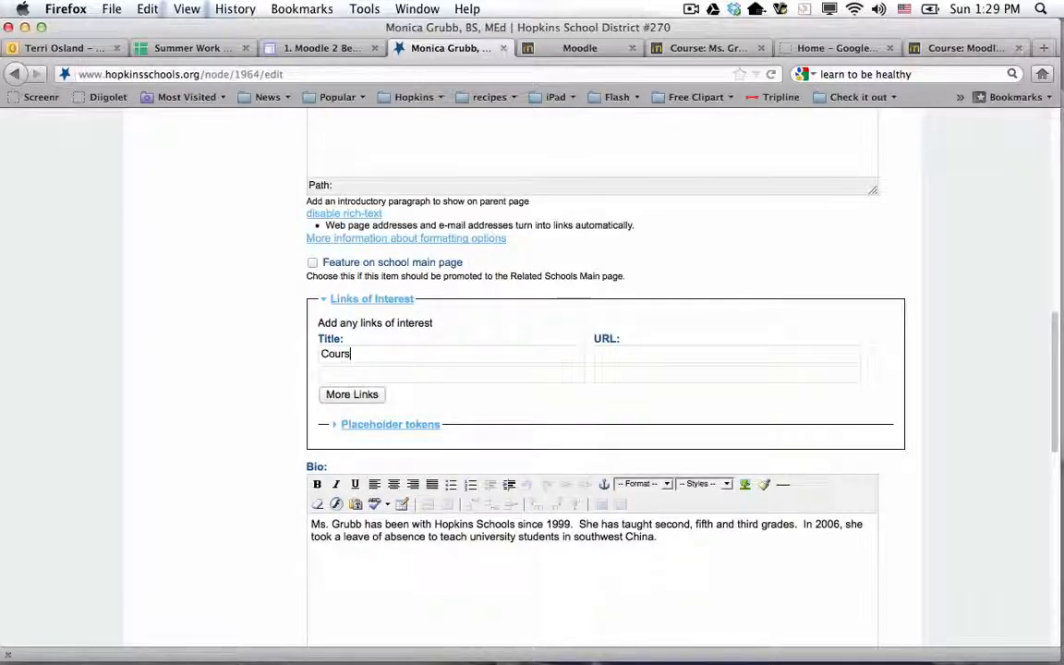
text(e Webpage)
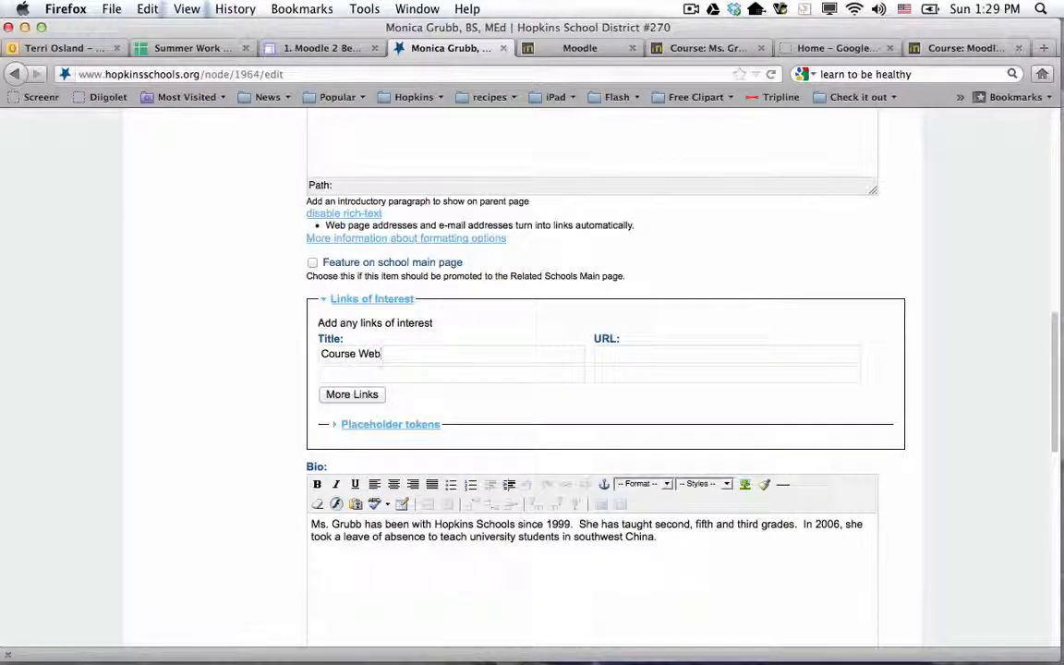
key(BackSpace)
key(BackSpace)
key(BackSpace)
key(BackSpace)
key(BackSpace)
key(BackSpace)
key(BackSpace)
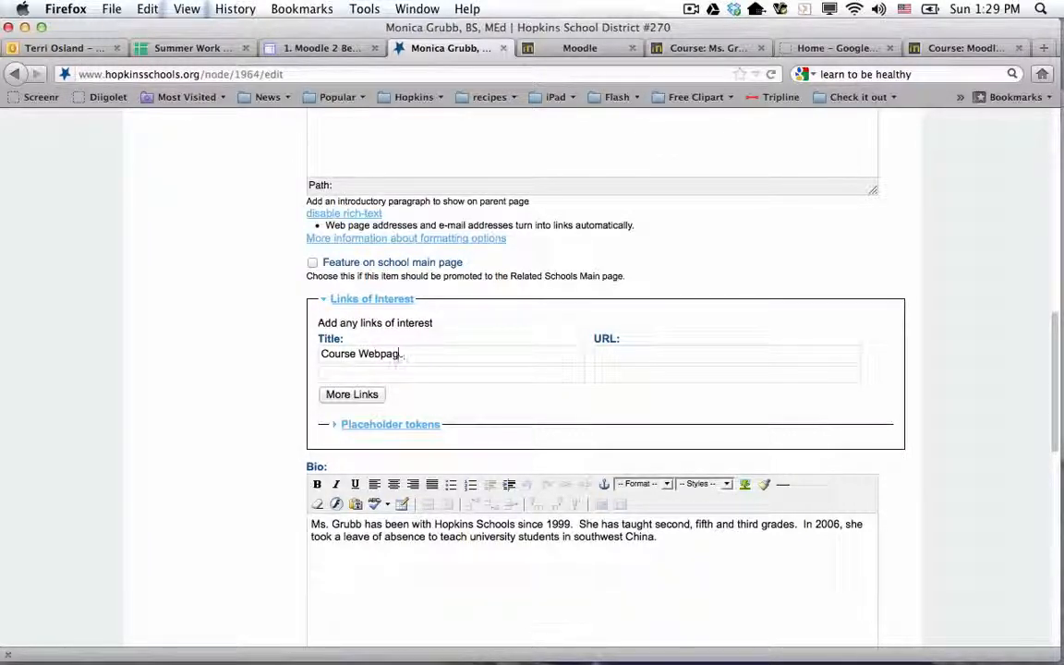
key(BackSpace)
key(BackSpace)
key(BackSpace)
key(BackSpace)
key(BackSpace)
key(BackSpace)
key(BackSpace)
Title the first link of interest with the teacher's last name followed by "'s Moodle Page"
text(Grubb)
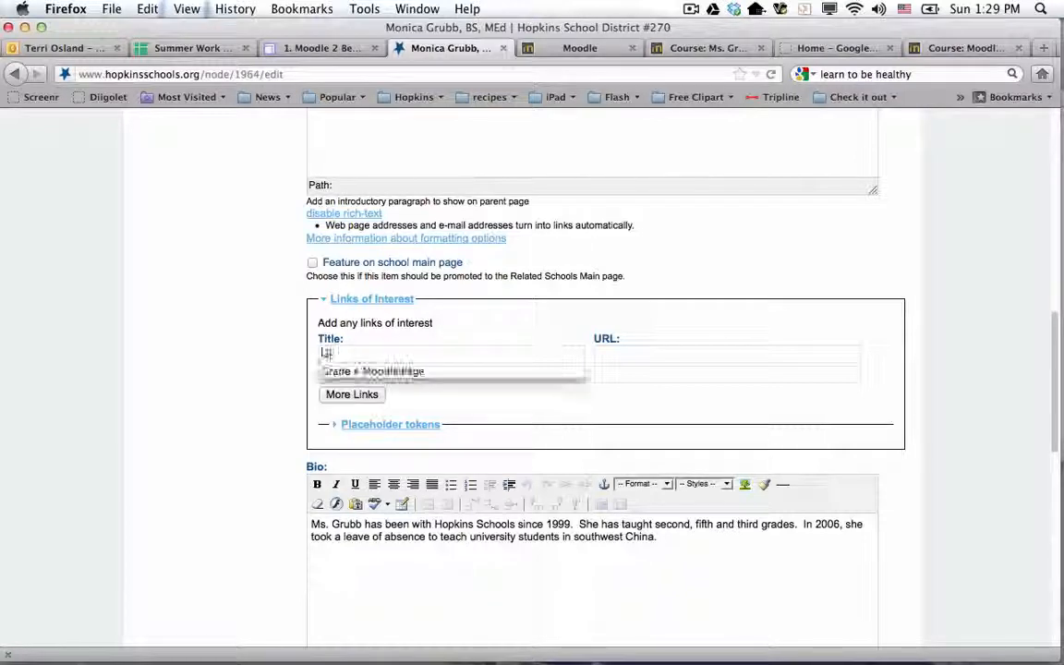
text('s Moodle Page)
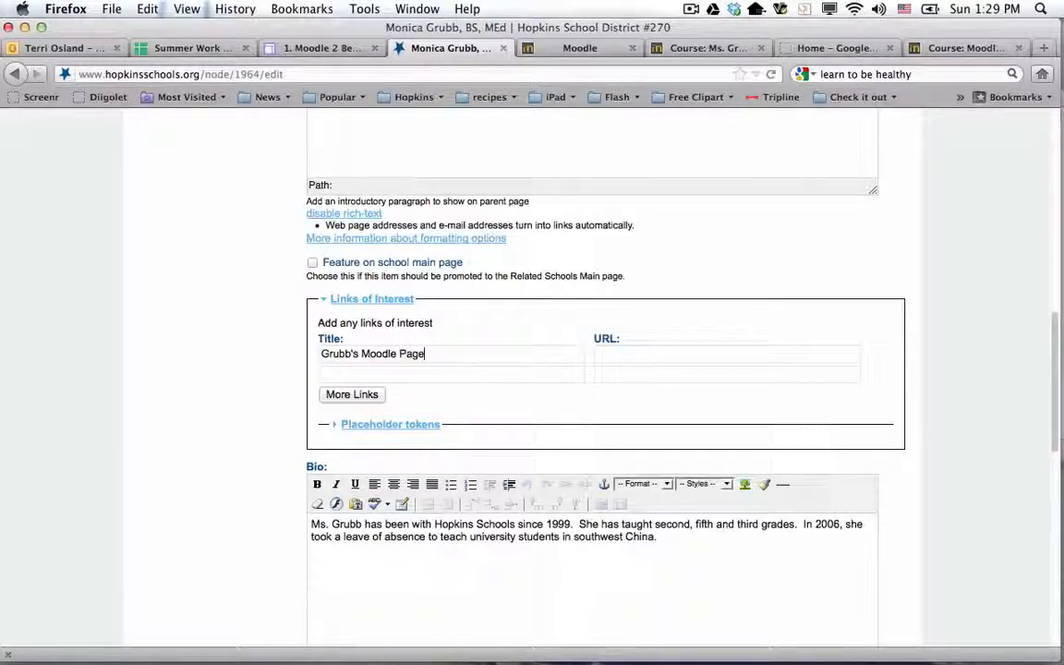
key(Tab)
Copy the Moodle course address courseweb.hopkinsschools.org/course/view.php?id=718 into the URL of the first link of interest
text(005598)
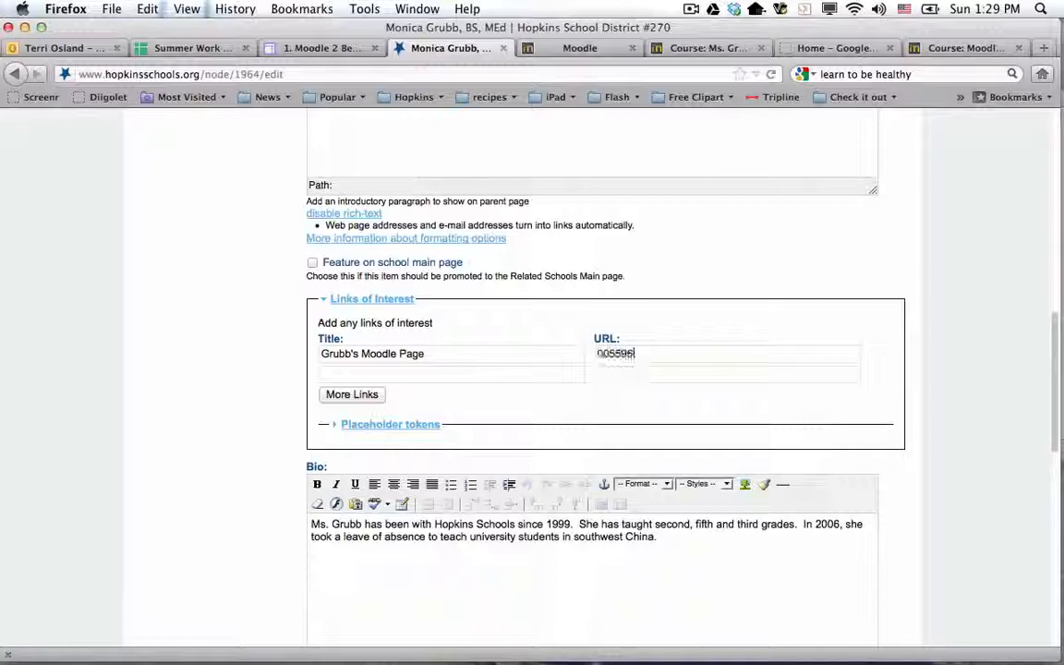
click(704, 48)
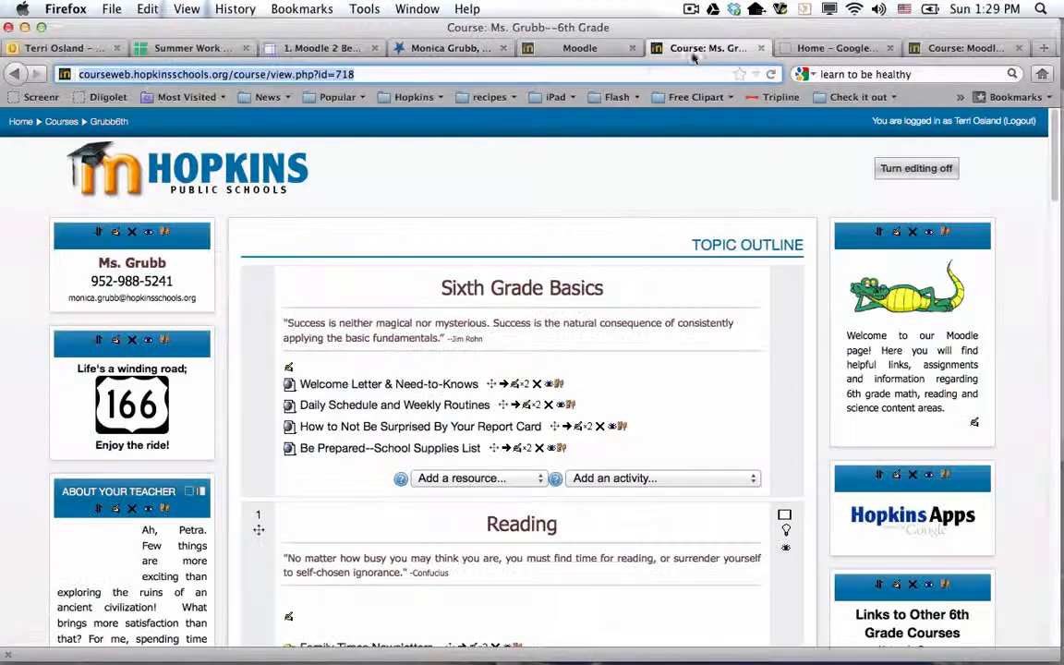
click(507, 74)
key(ctrl+c)
click(418, 48)
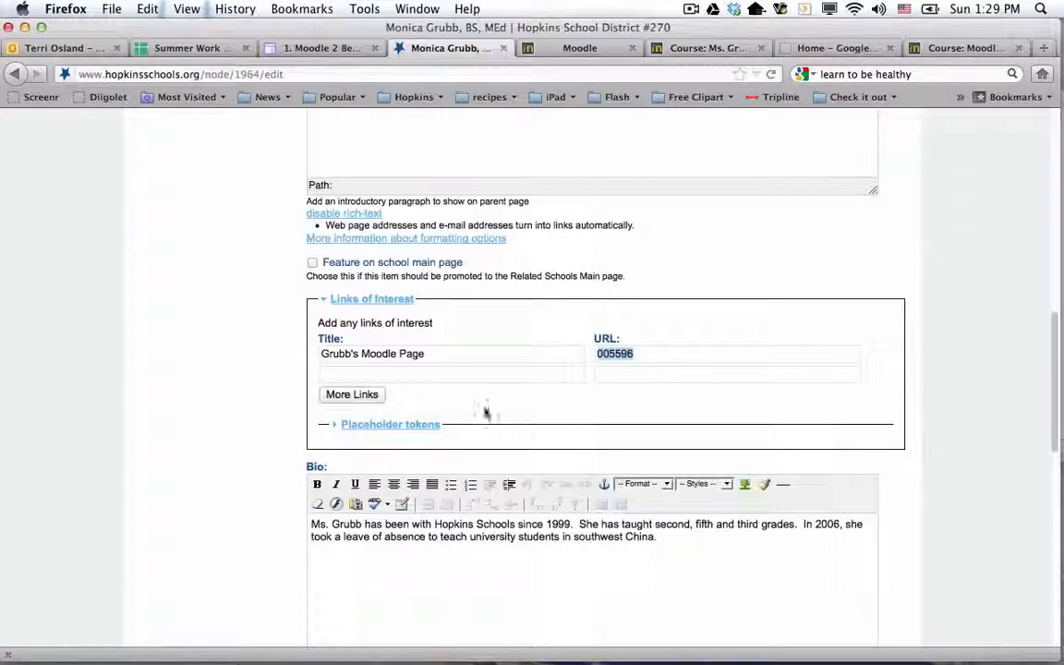
key(ctrl+v)
Submit the updated staff bio and return to the Moodle course page
scroll(577, 467, down, 15)
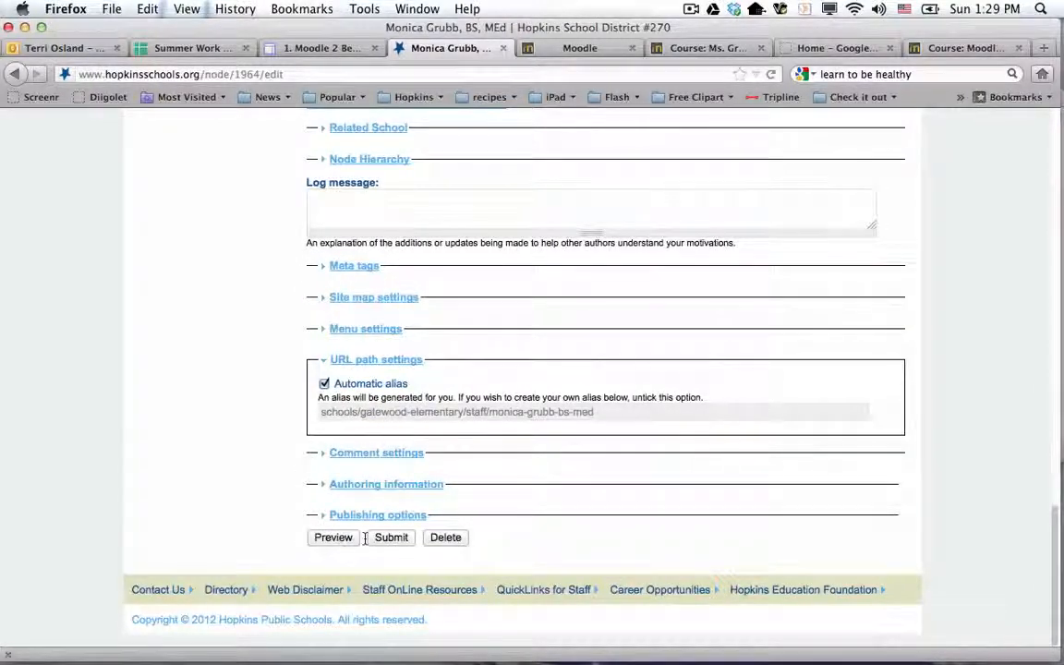
click(386, 537)
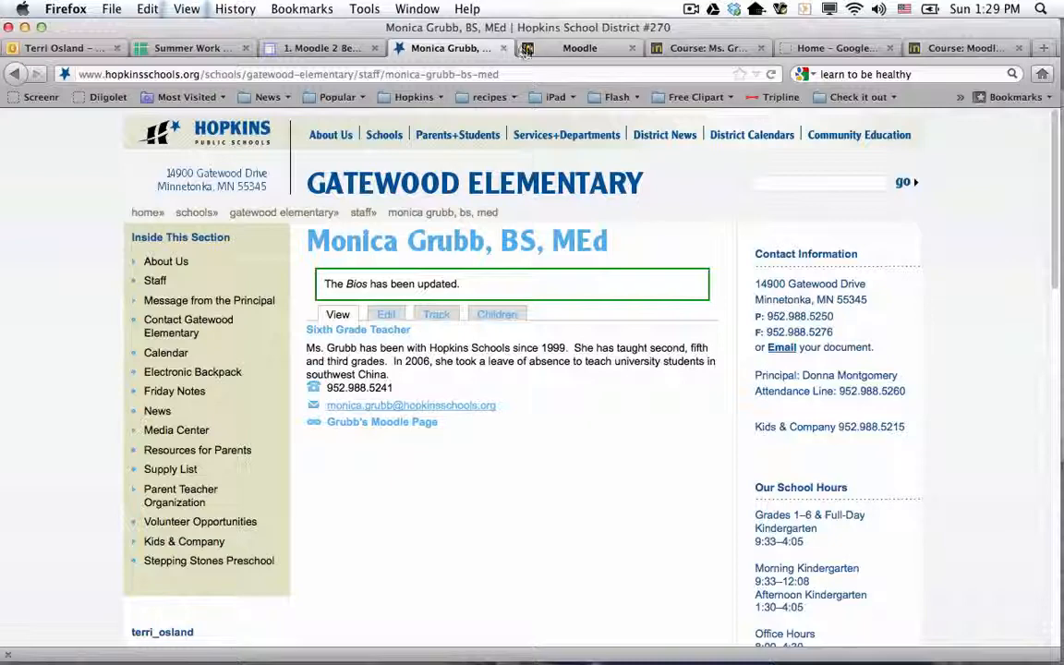
click(695, 48)
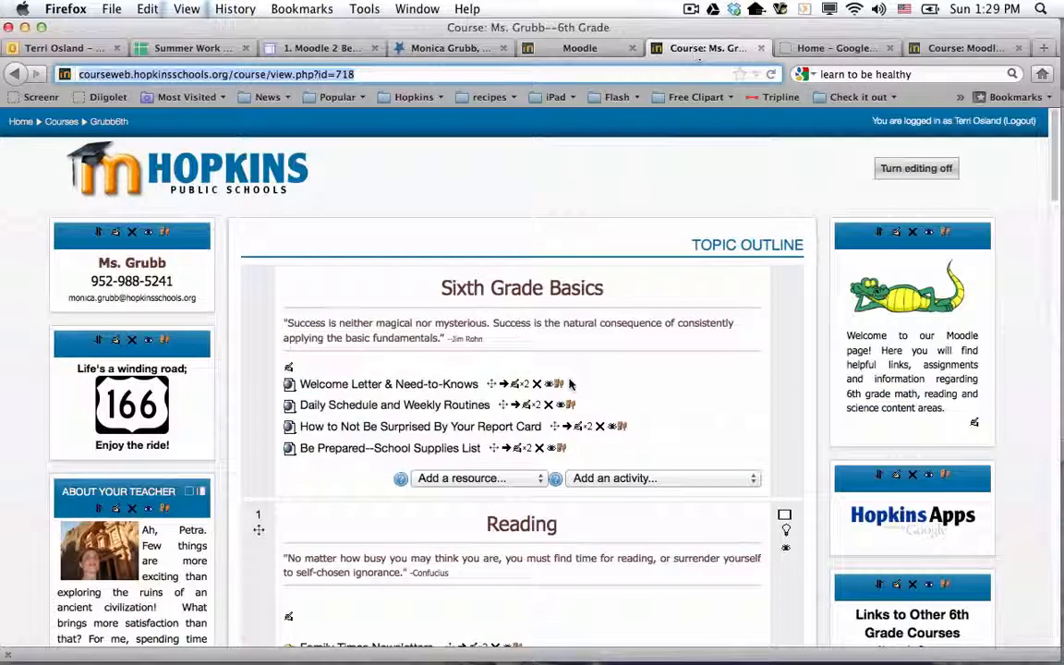